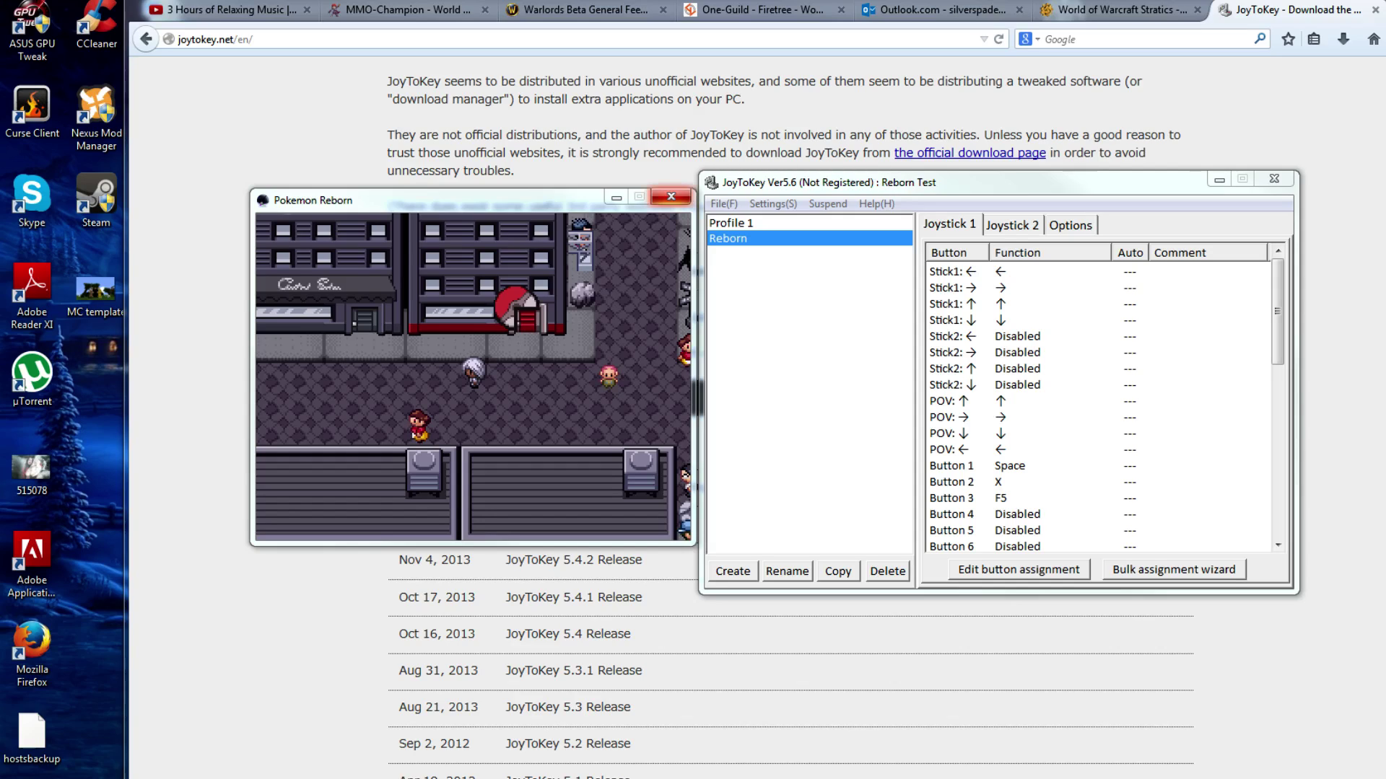
# Step: Create a new blank profile named 'Reborn Test' and show its joystick options
pyautogui.click(670, 196)
pyautogui.rightClick(842, 318)
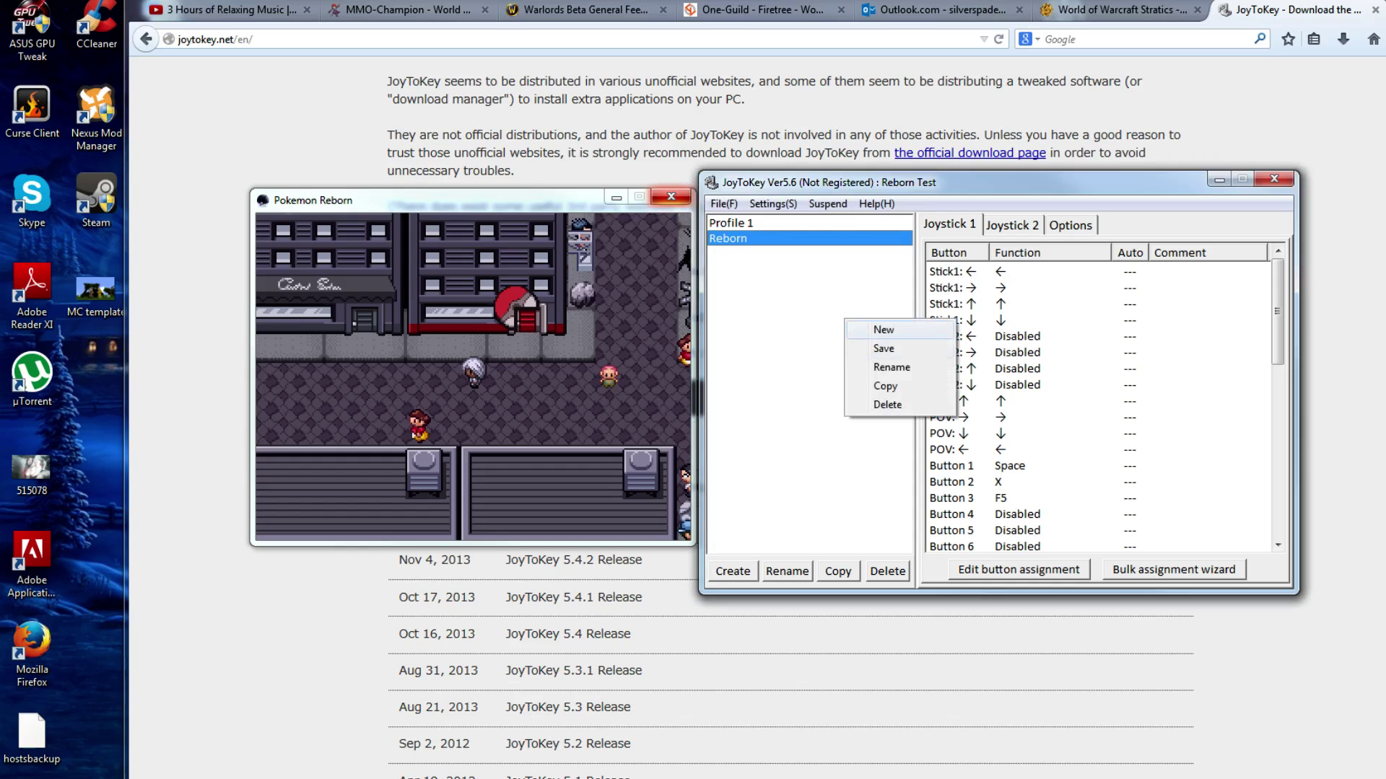
pyautogui.click(866, 328)
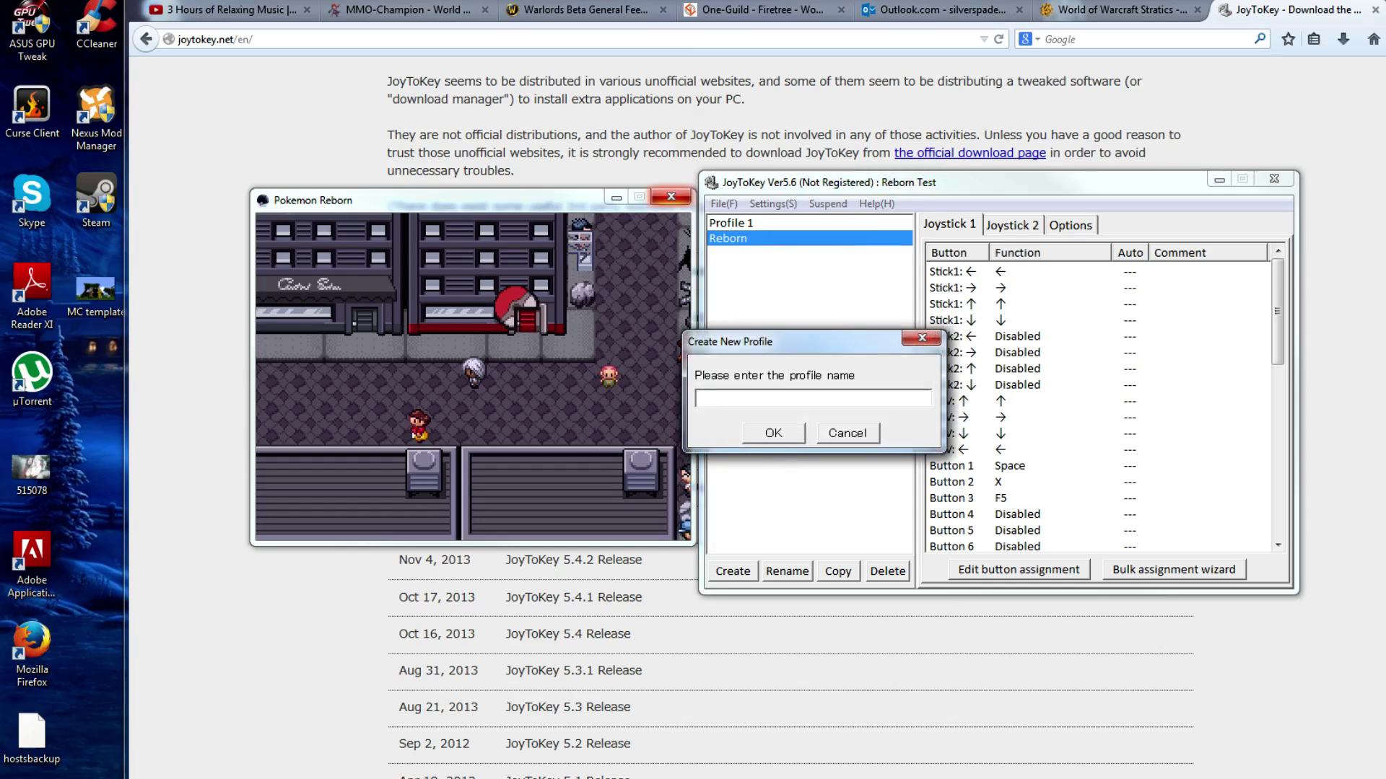
pyautogui.write('Reborn Test')
pyautogui.press('Return')
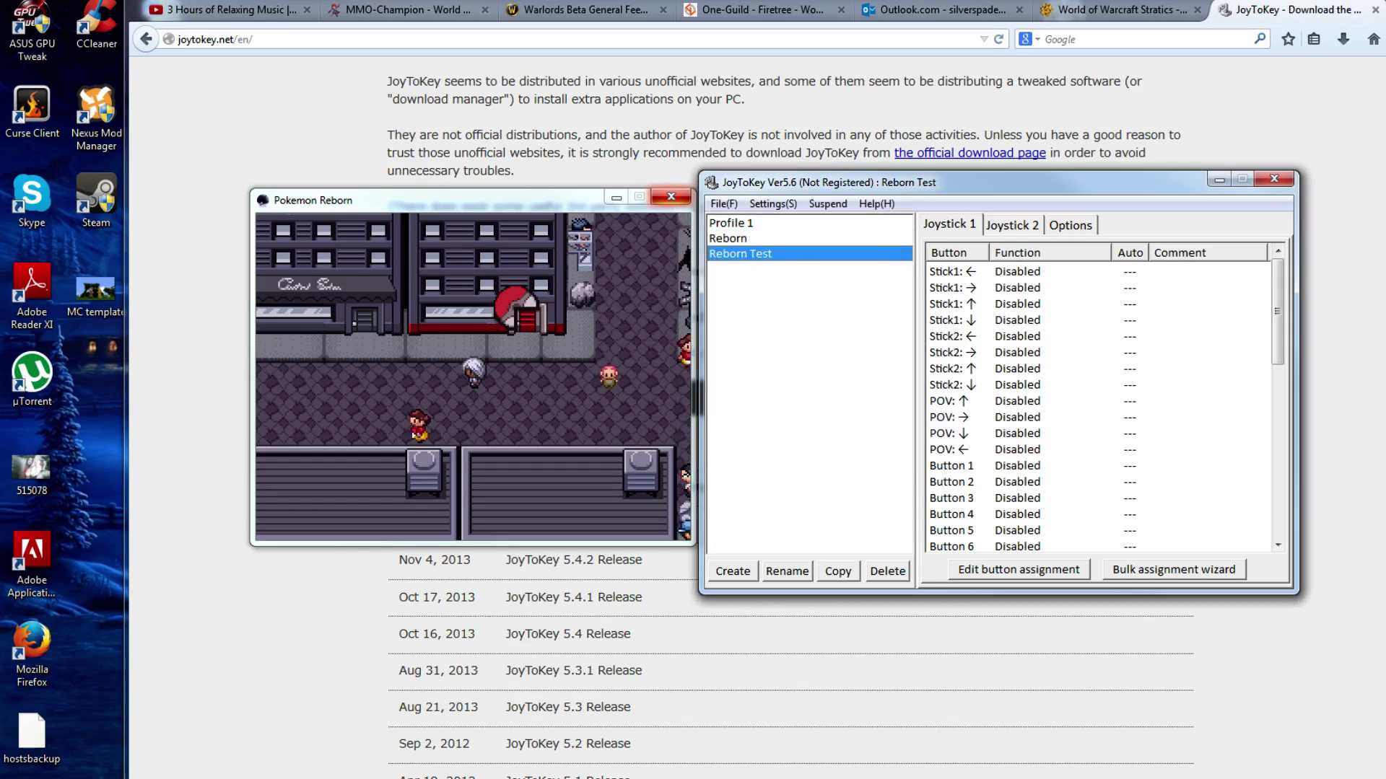
pyautogui.click(1070, 225)
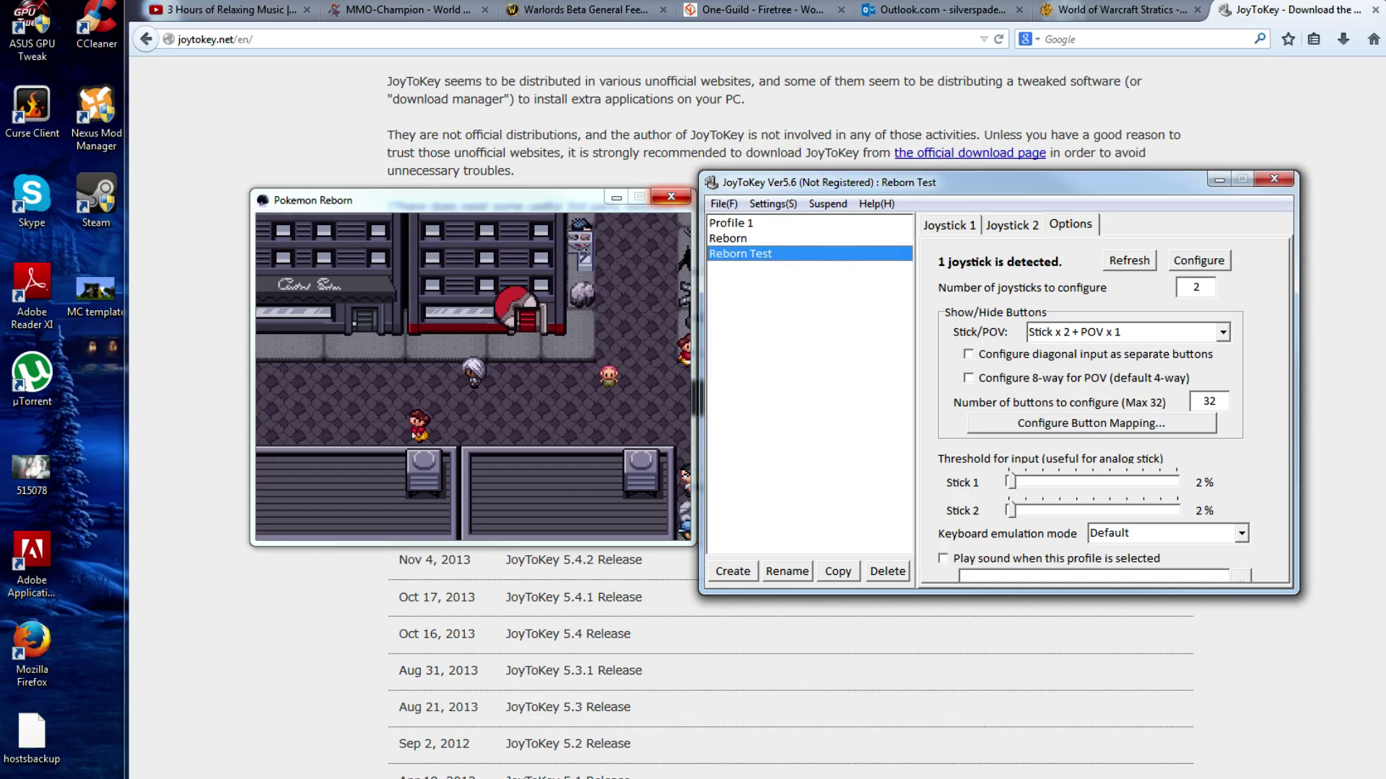
# Step: Set the Stick 1 and Stick 2 thresholds to 50%, then return to the Joystick 1 list
pyautogui.moveTo(1011, 482); pyautogui.dragTo(1093, 482)
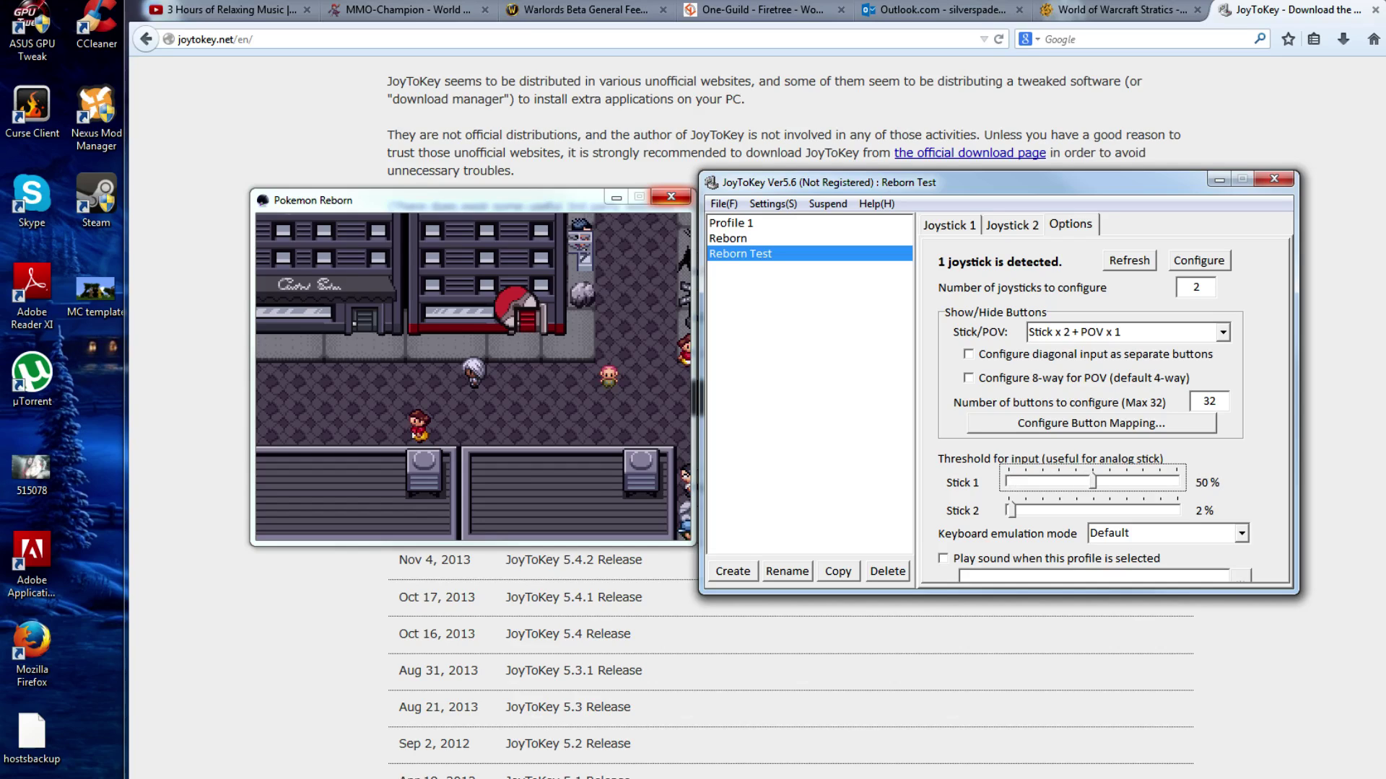
pyautogui.moveTo(1010, 511); pyautogui.dragTo(1094, 511)
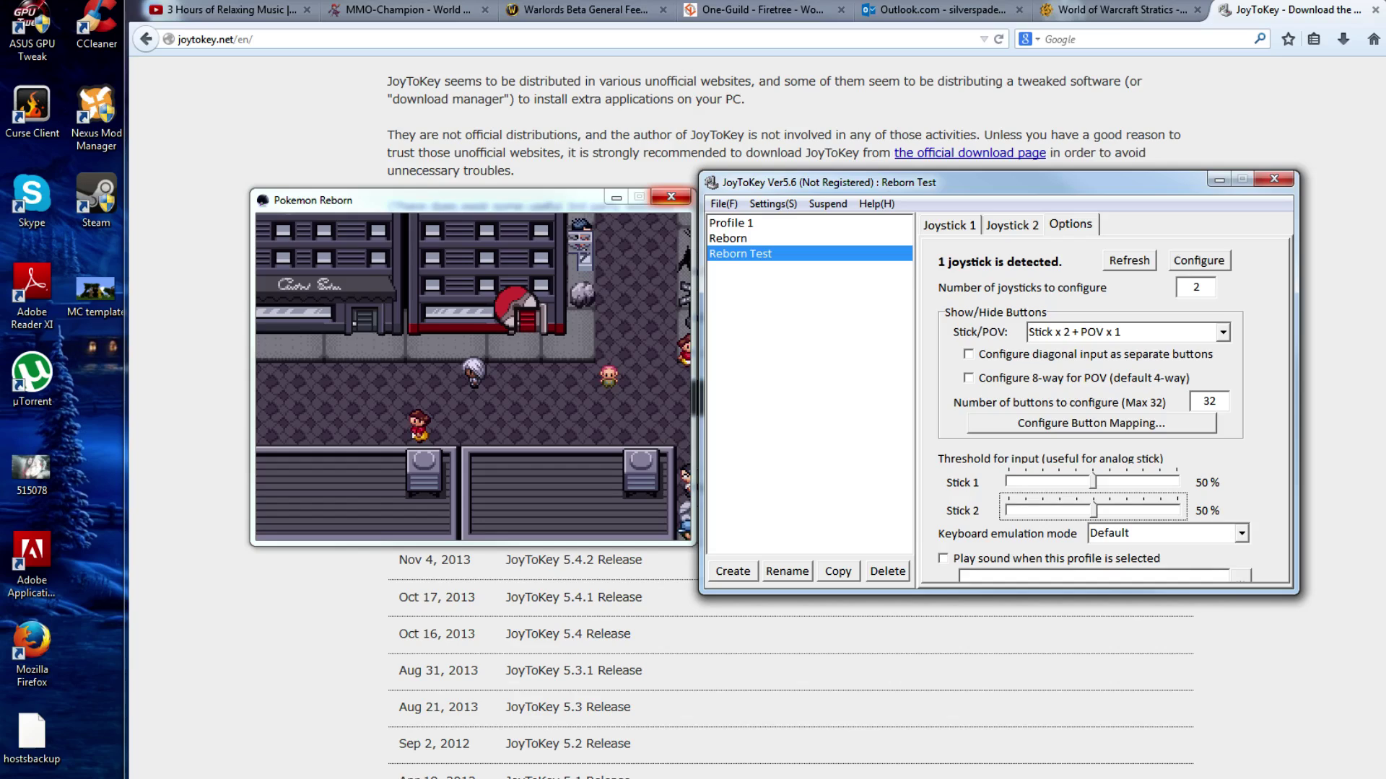
pyautogui.click(949, 225)
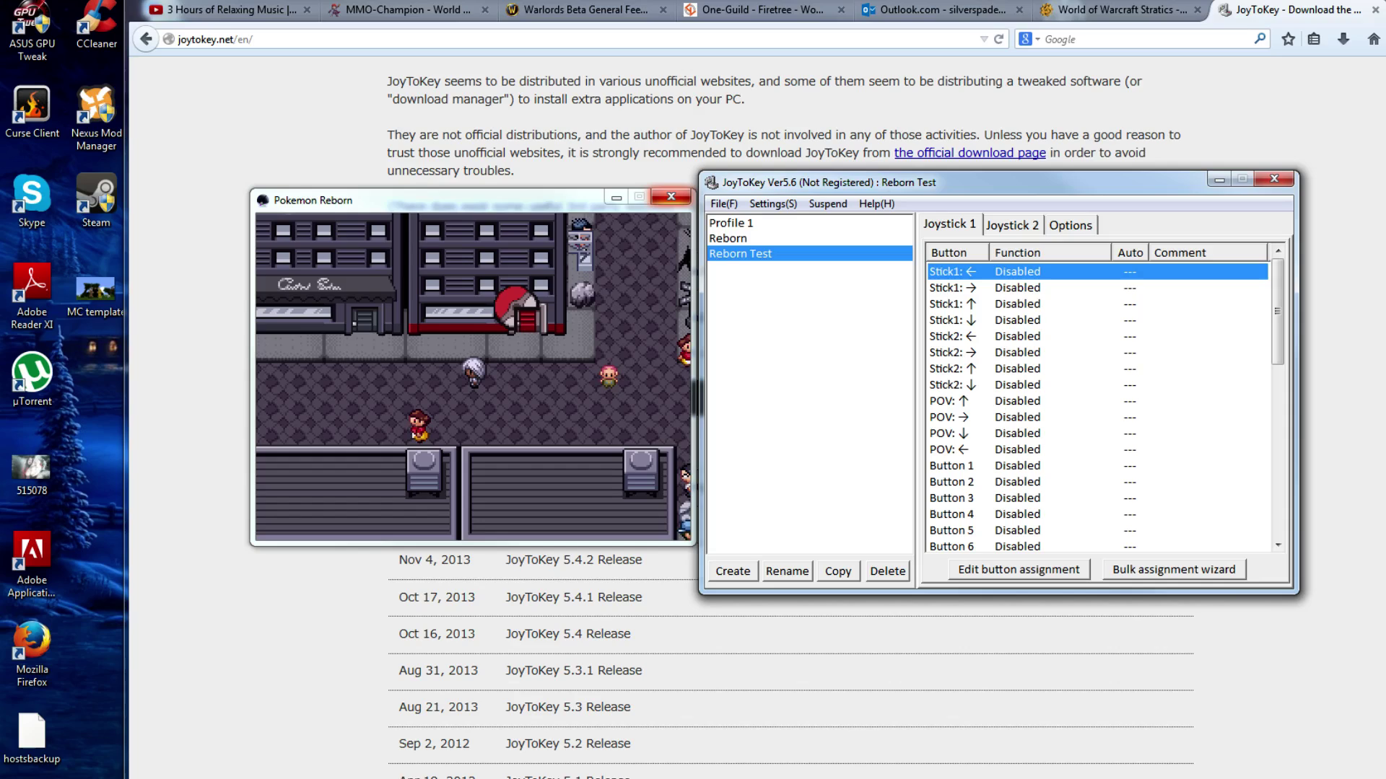
# Step: Map Stick1 left to the Left arrow key and test walking left in the game
pyautogui.press('Return')
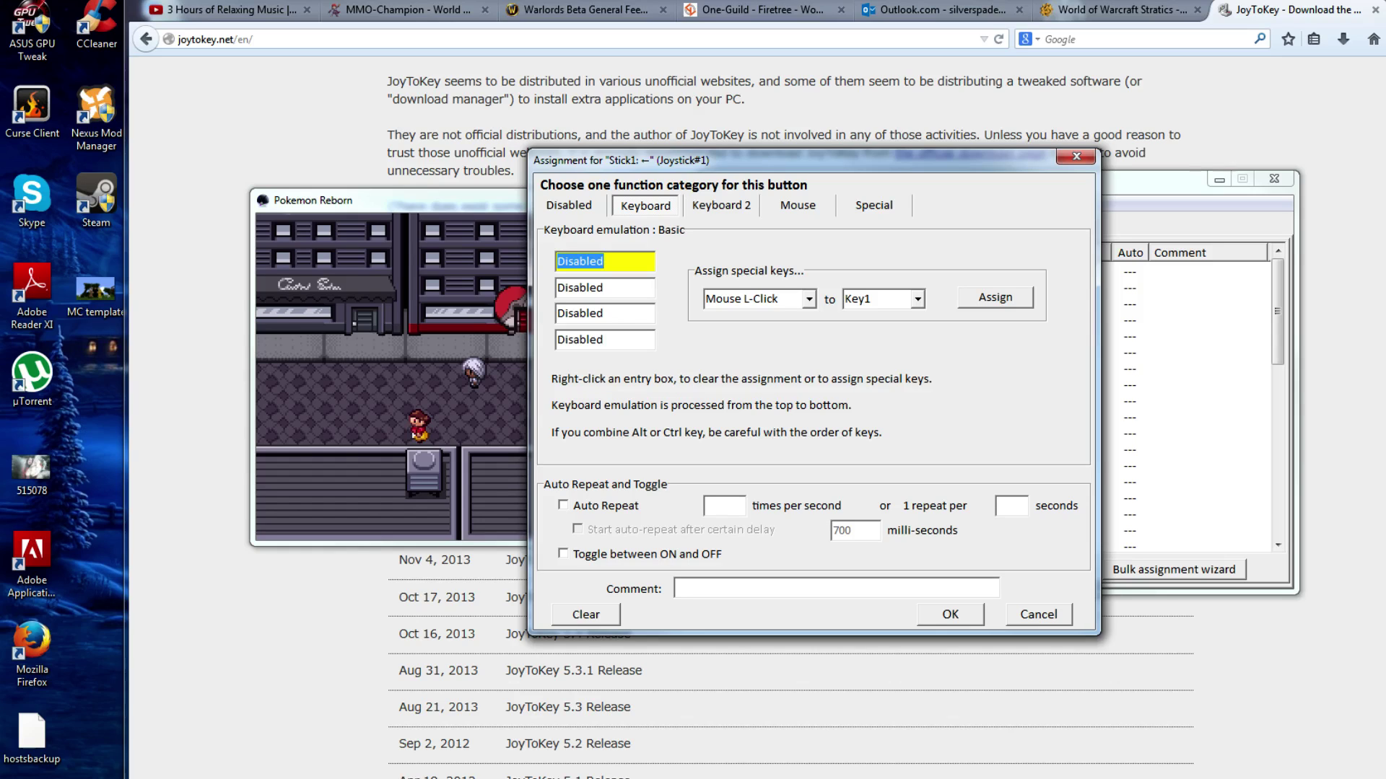
pyautogui.press('Escape')
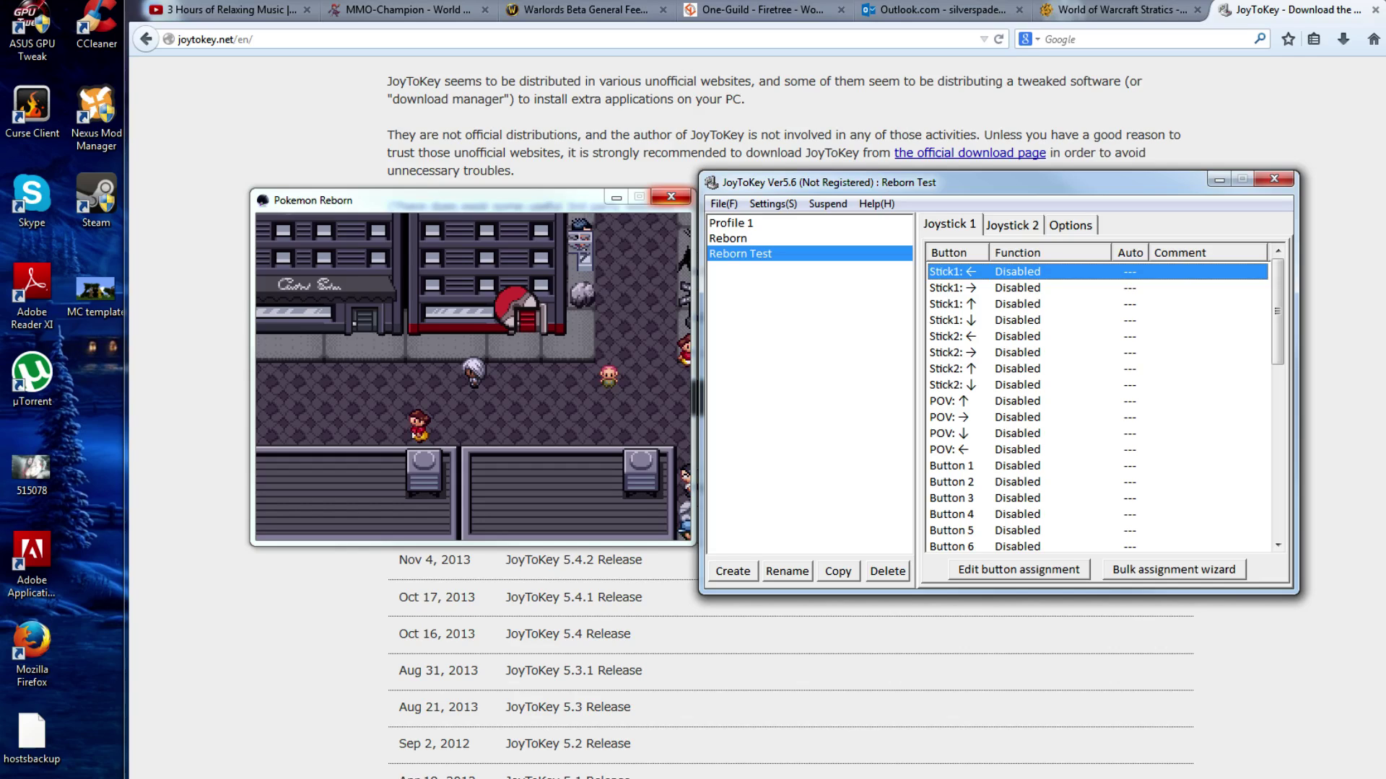
pyautogui.press('Return')
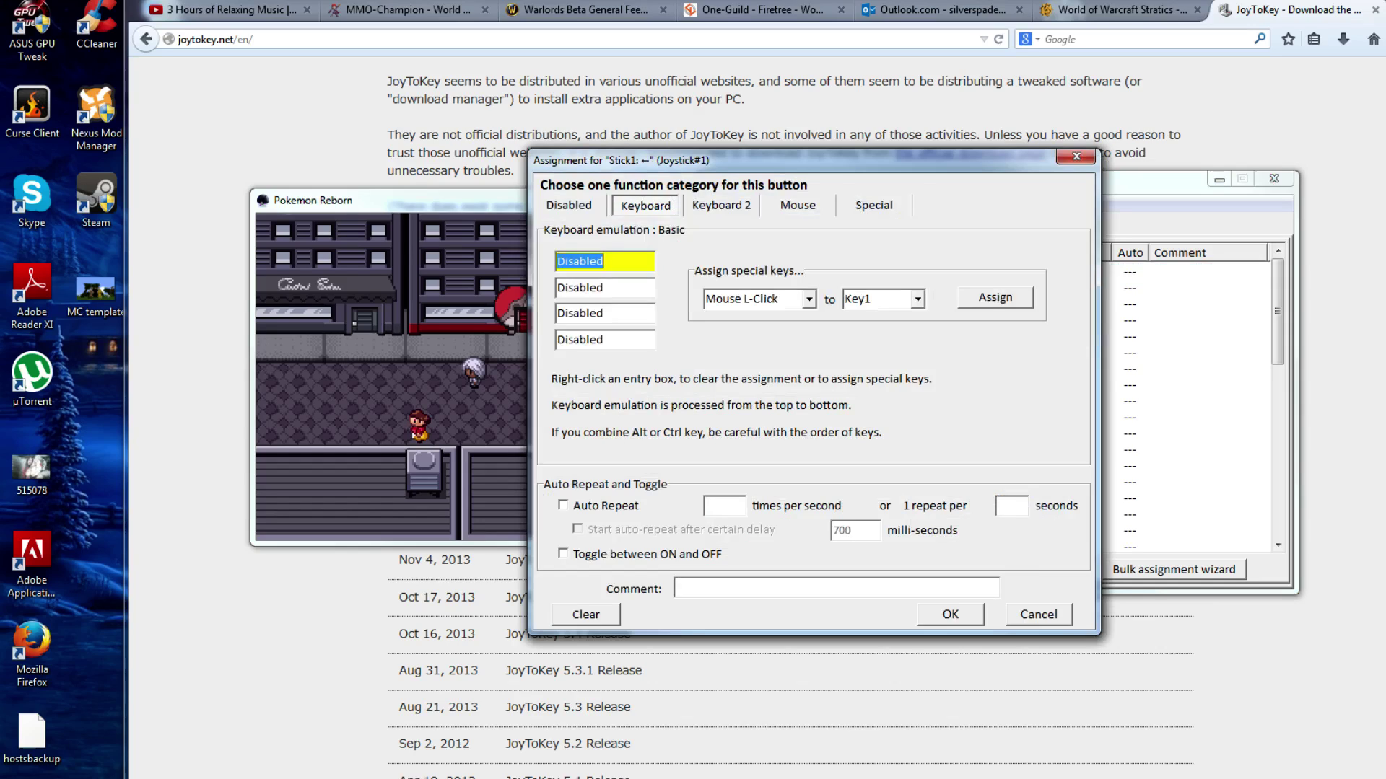
pyautogui.press('Left')
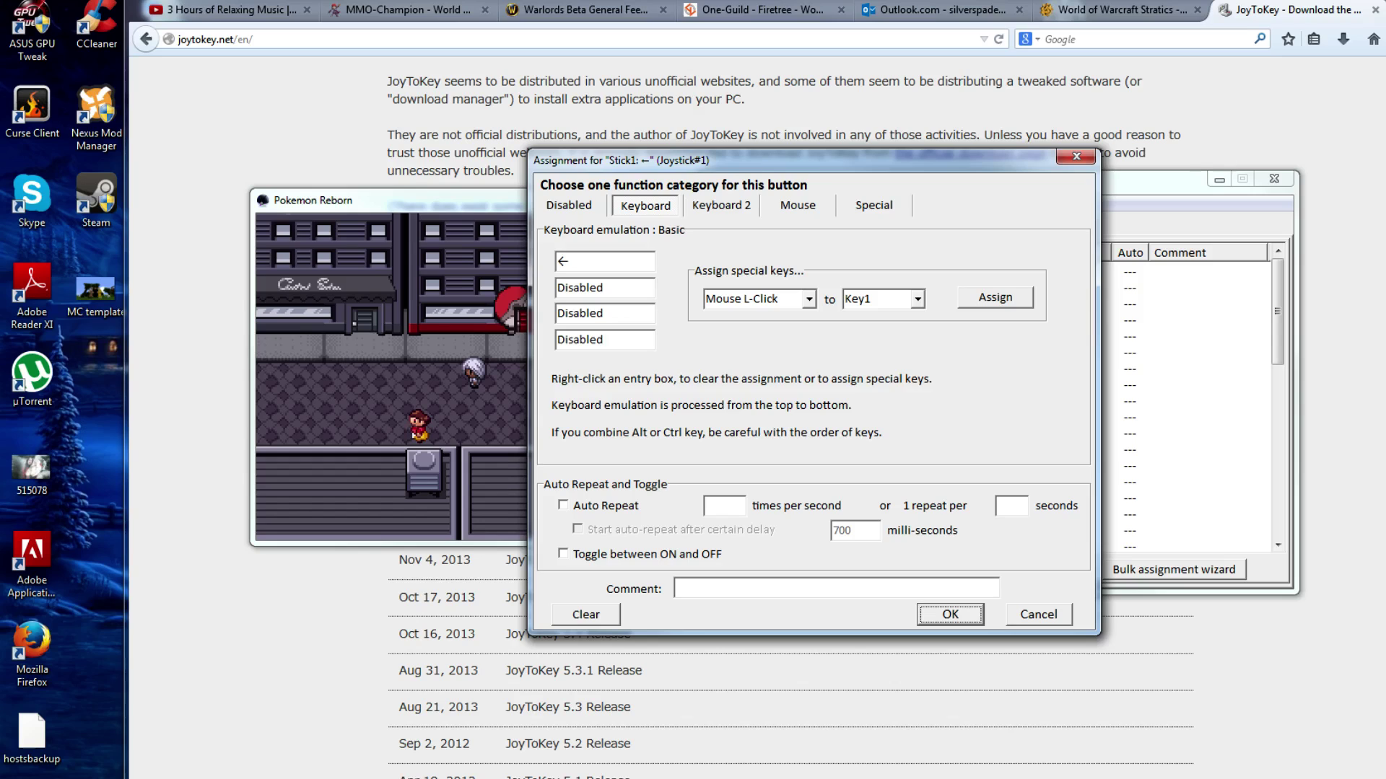
pyautogui.press('Return')
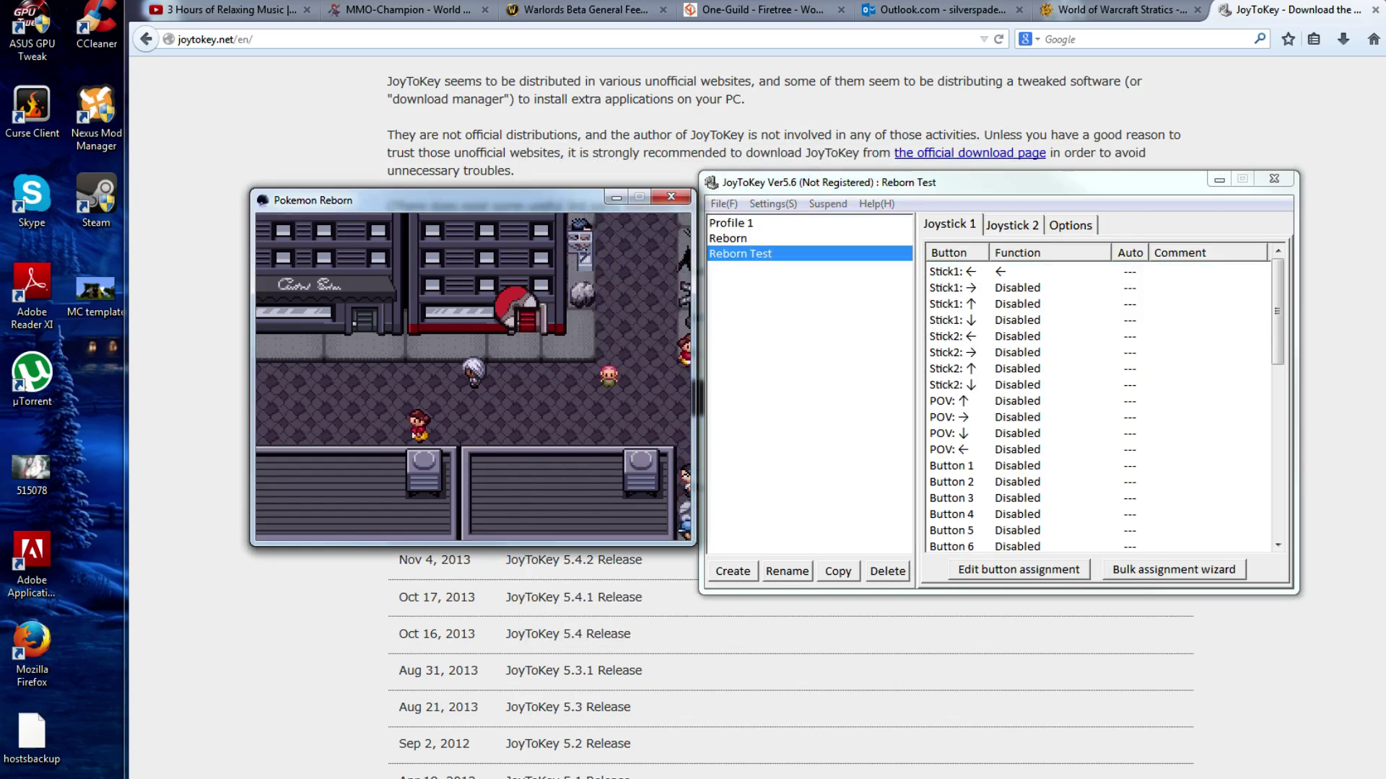
pyautogui.press('Left')
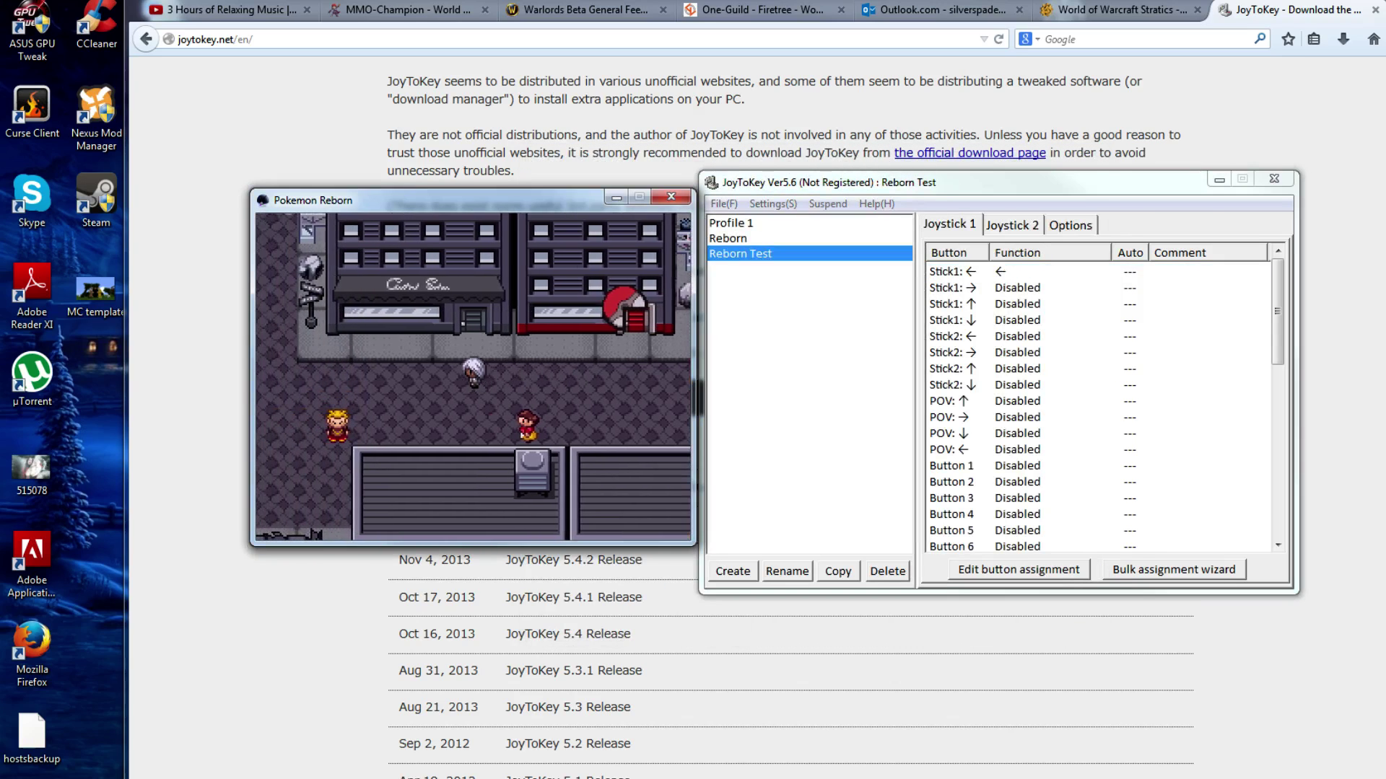
pyautogui.press('Left')
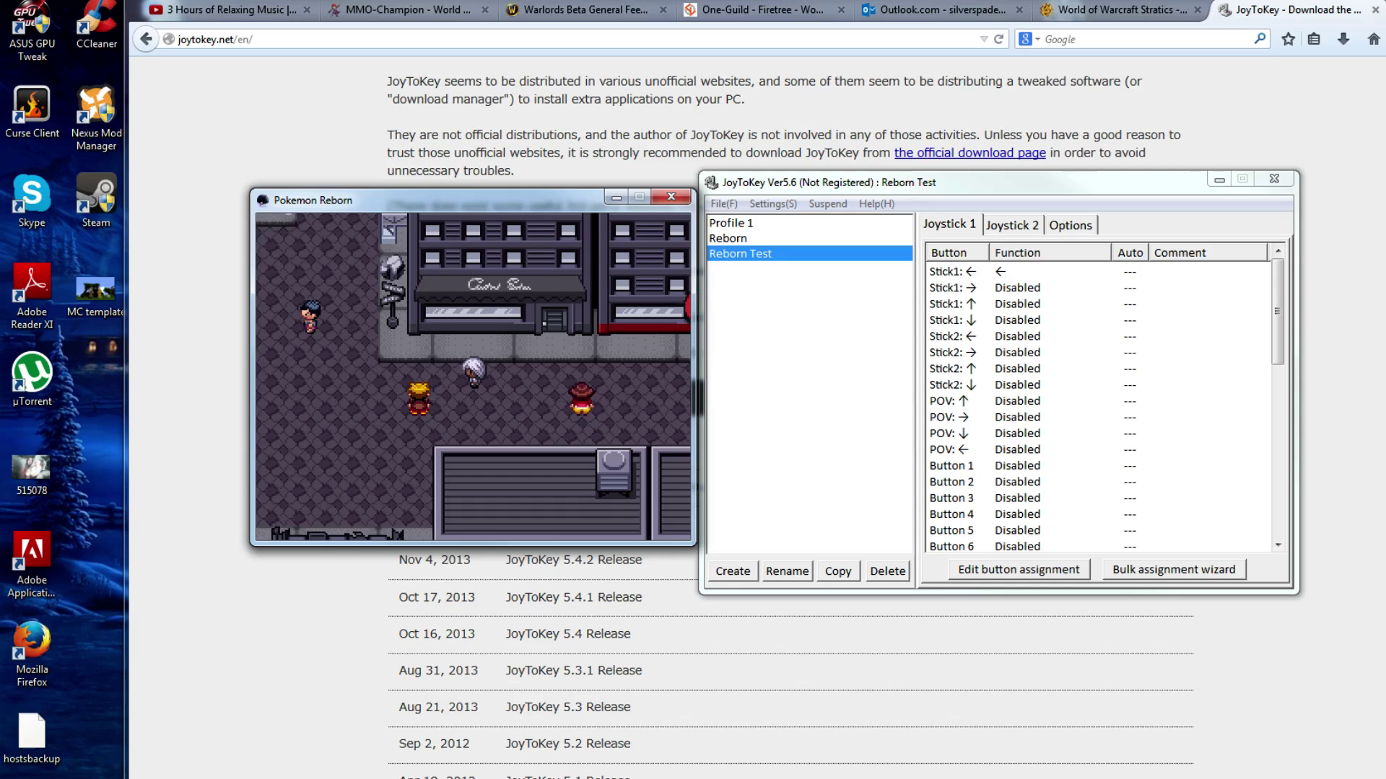
# Step: Map Stick1 right, up and down to the Right, Up and Down arrow keys
pyautogui.doubleClick(952, 287)
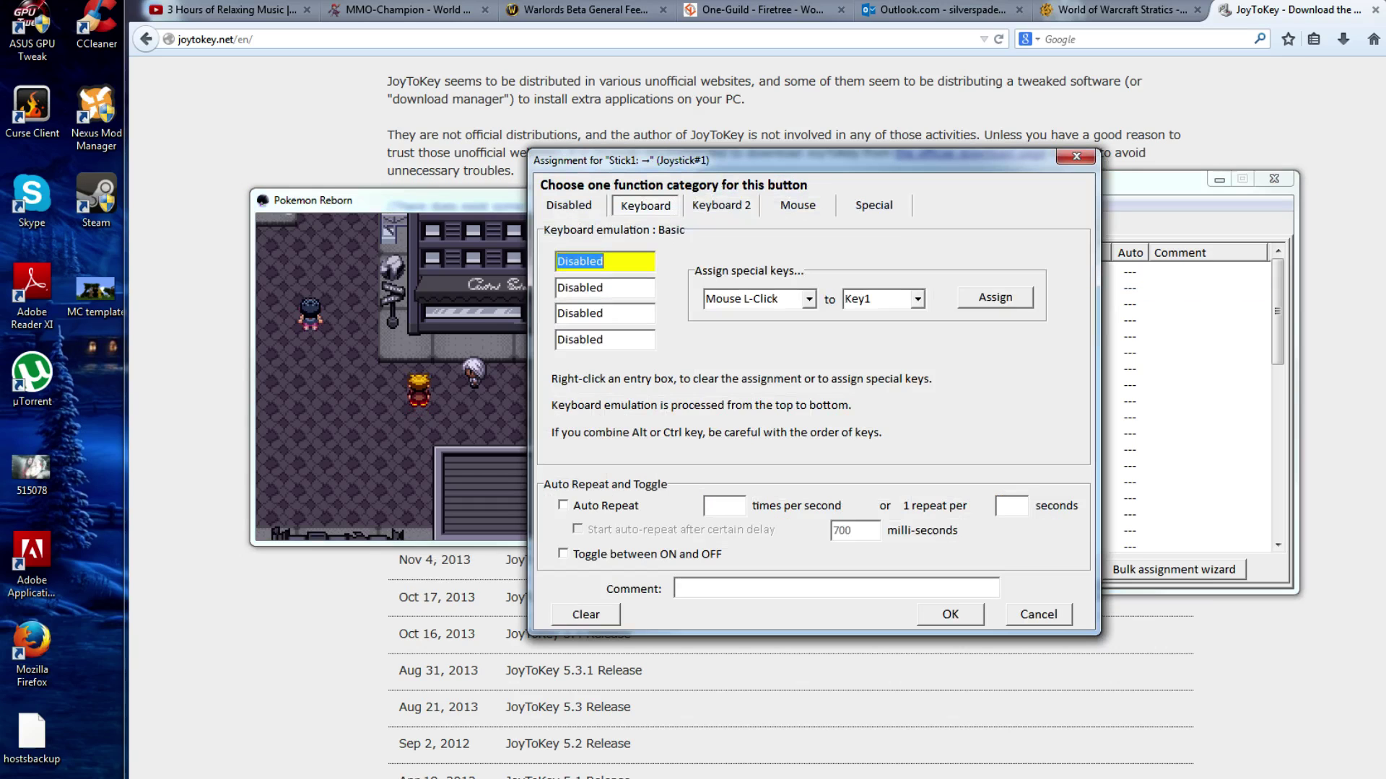
pyautogui.press('Right')
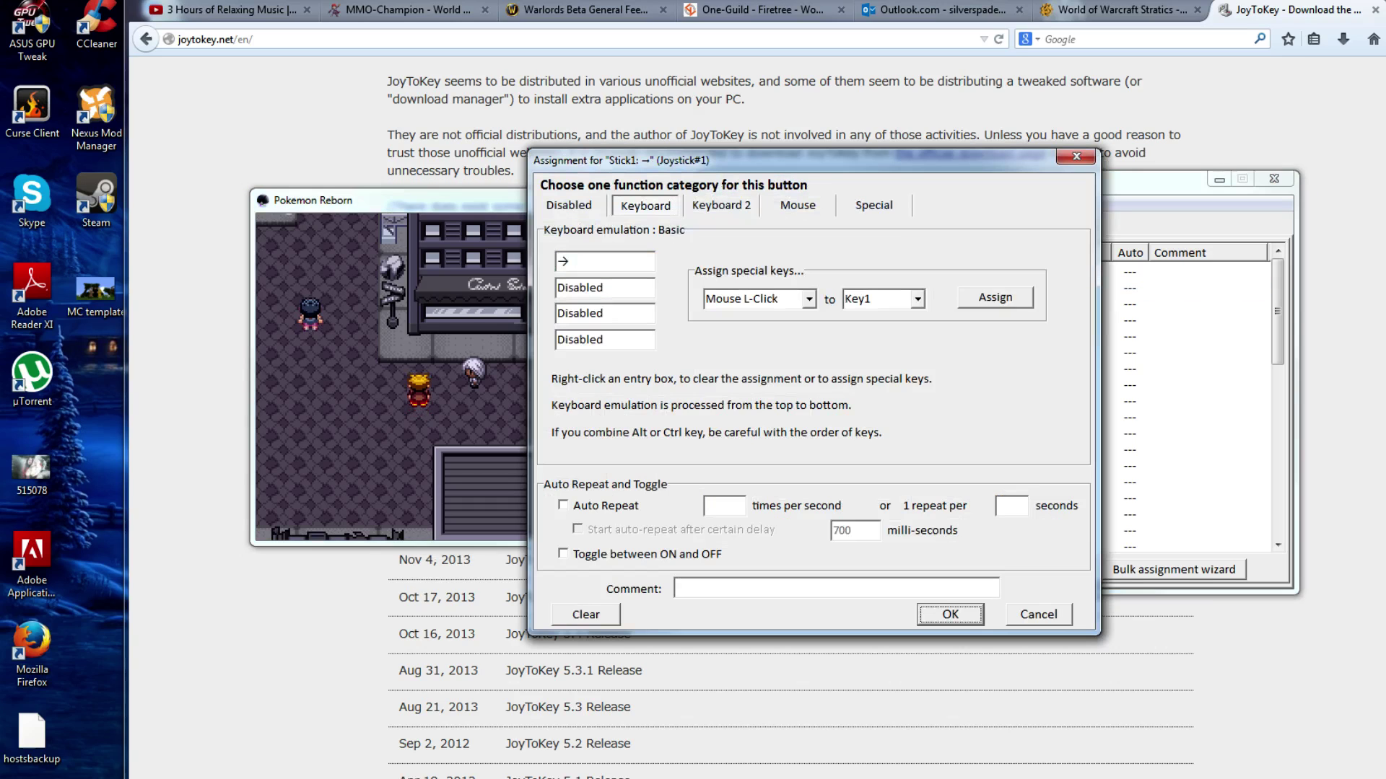
pyautogui.press('Return')
pyautogui.press('Down')
pyautogui.press('Return')
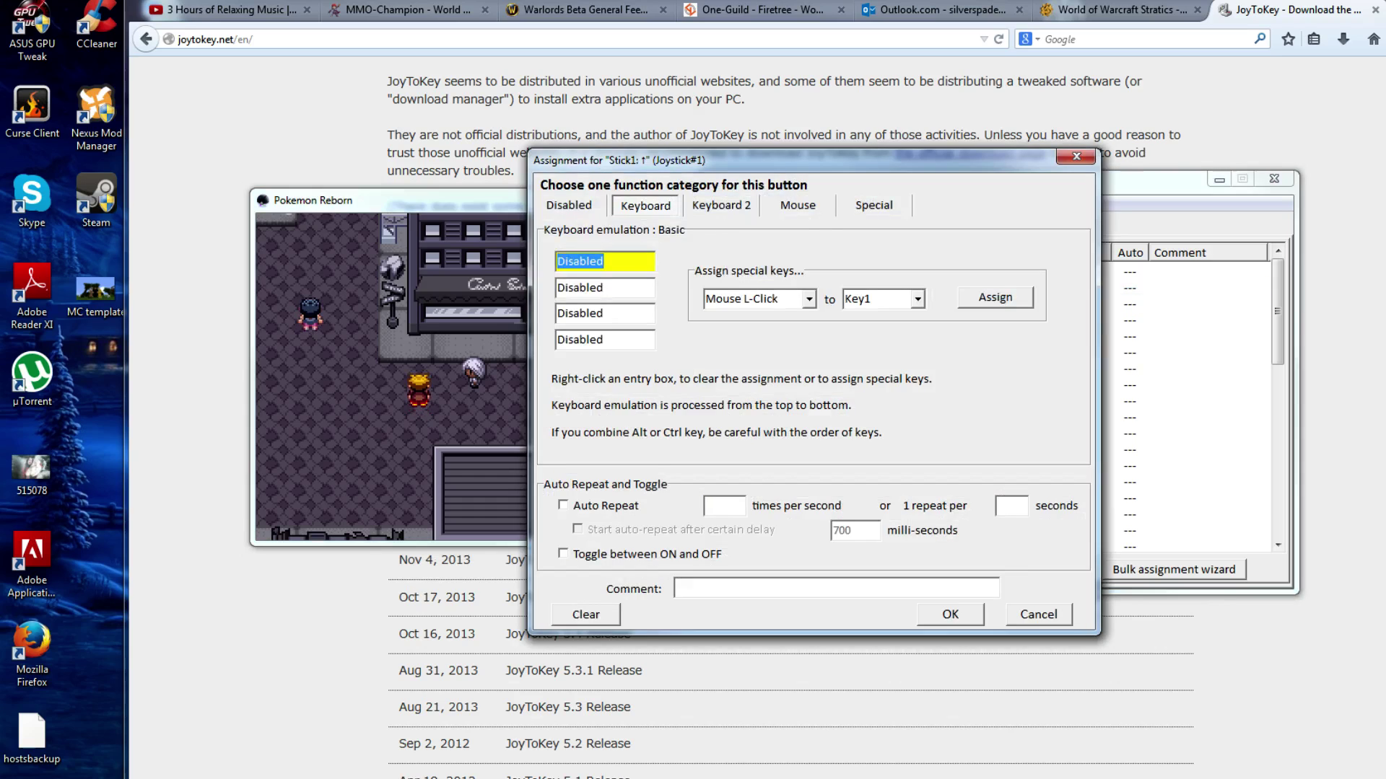
pyautogui.press('Up')
pyautogui.press('Return')
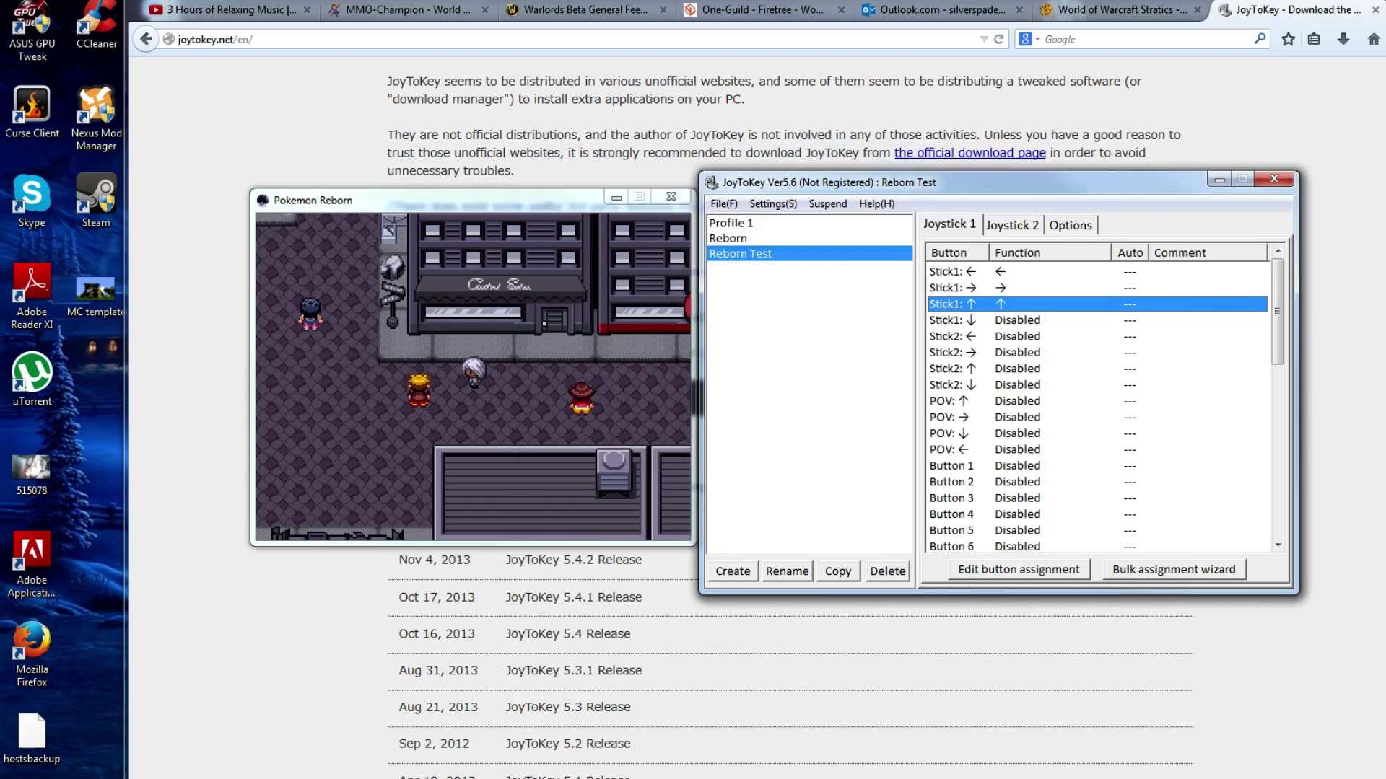
pyautogui.doubleClick(951, 320)
pyautogui.press('Down')
pyautogui.click(950, 614)
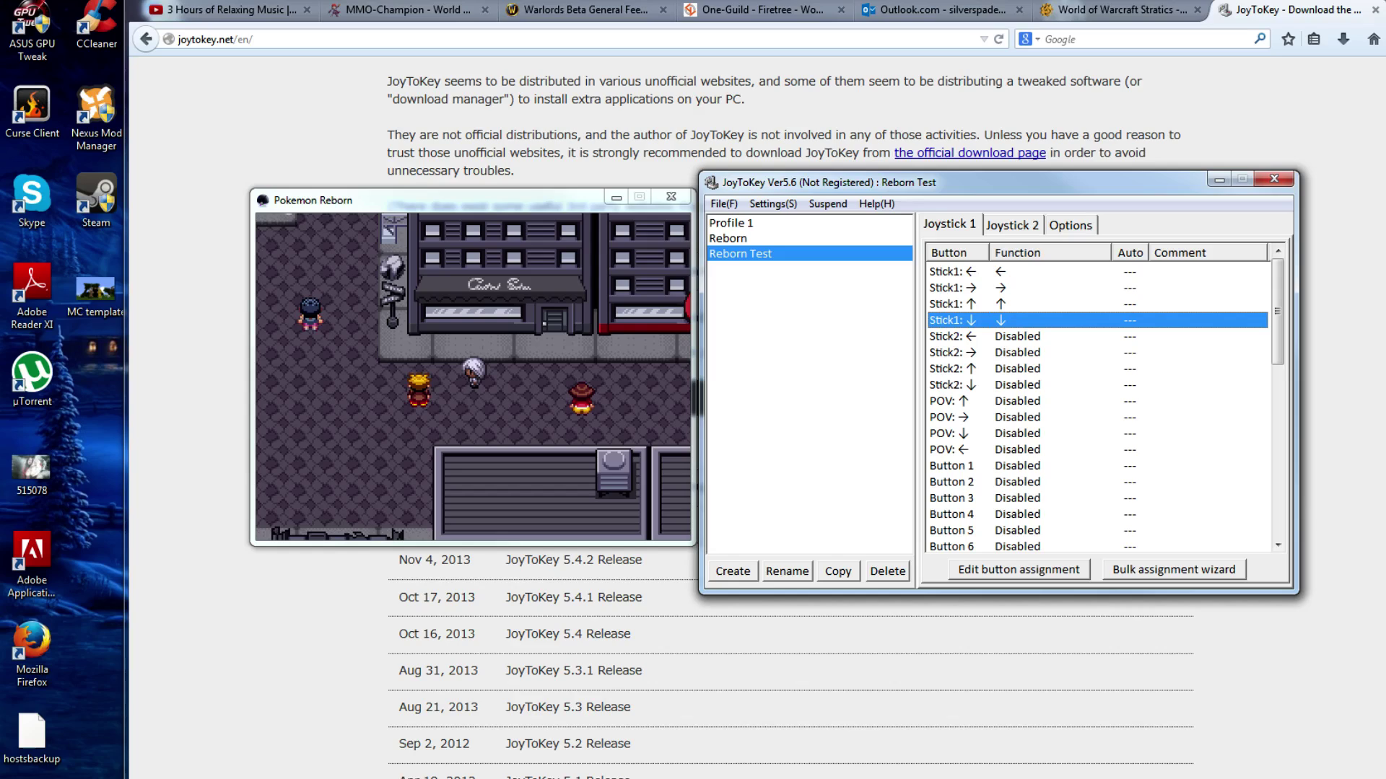
# Step: Switch back to the existing Reborn profile to view its arrow, Space, X and F5 mappings
pyautogui.moveTo(1278, 312); pyautogui.dragTo(1277, 336)
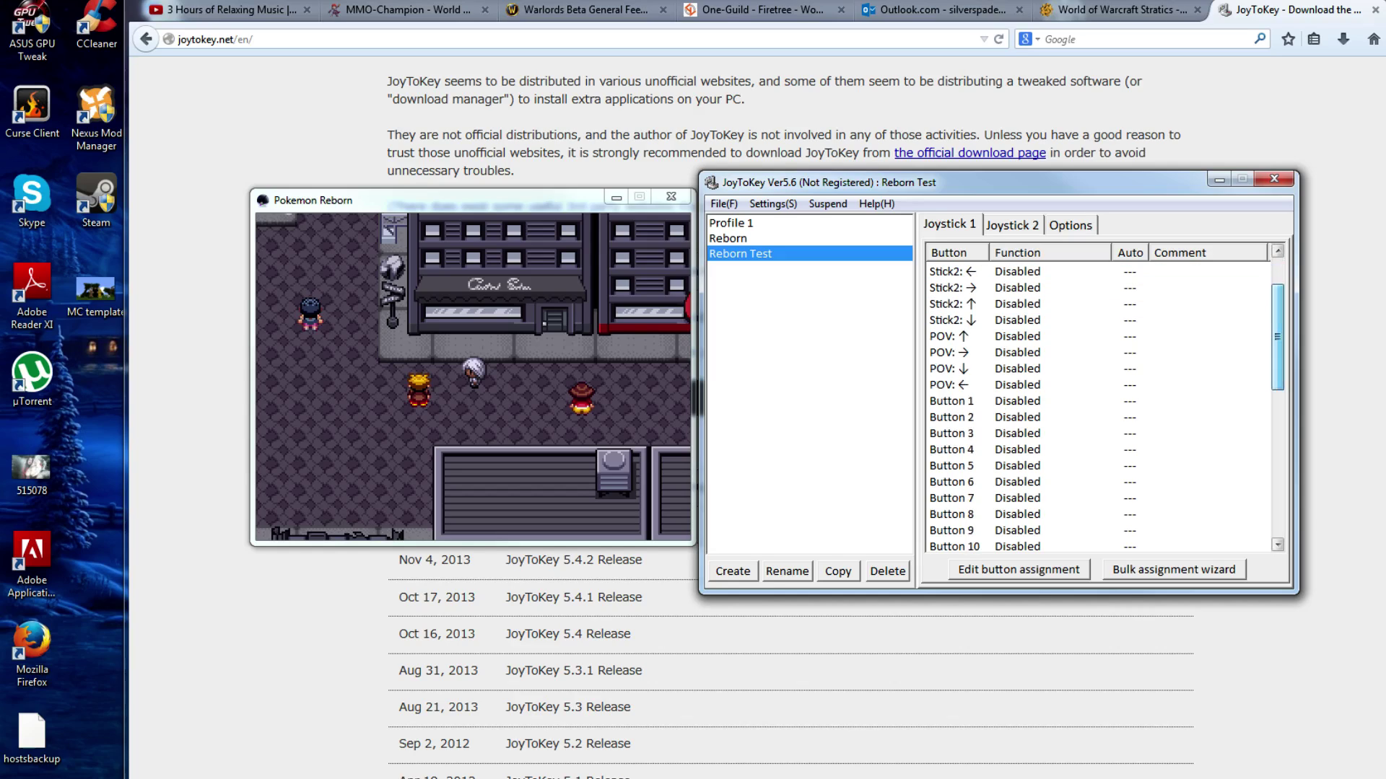
pyautogui.click(951, 400)
pyautogui.click(729, 238)
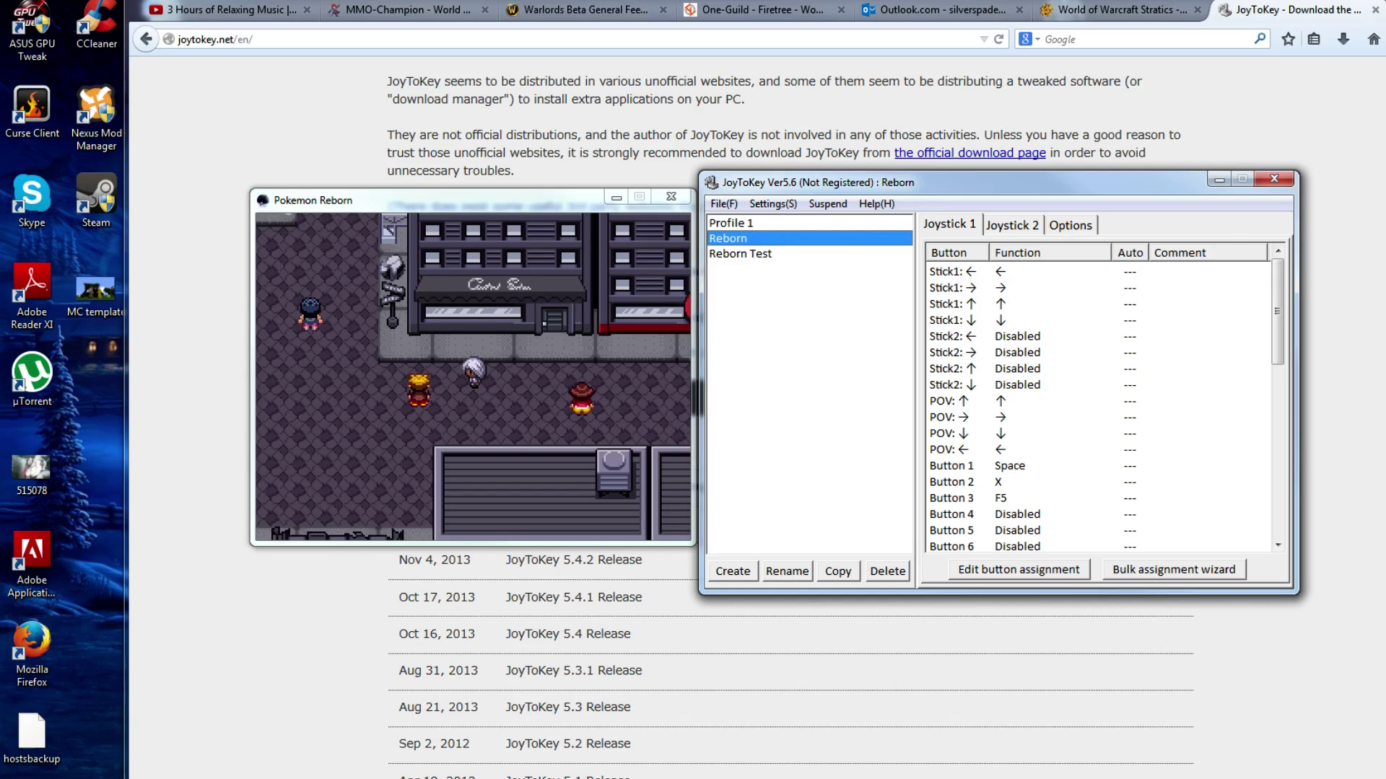
pyautogui.hotkey('alt', 'Tab')
pyautogui.press('F5')
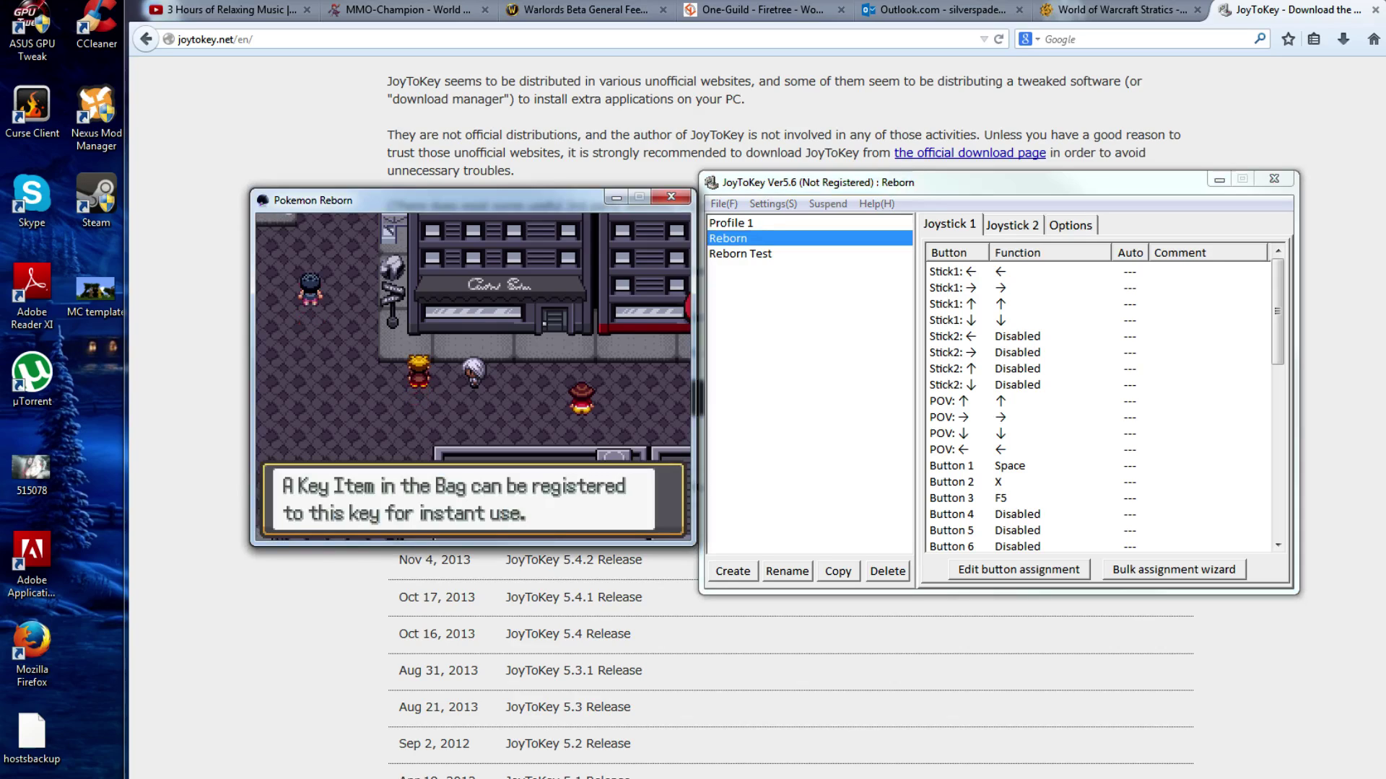
pyautogui.press('space')
pyautogui.press('x')
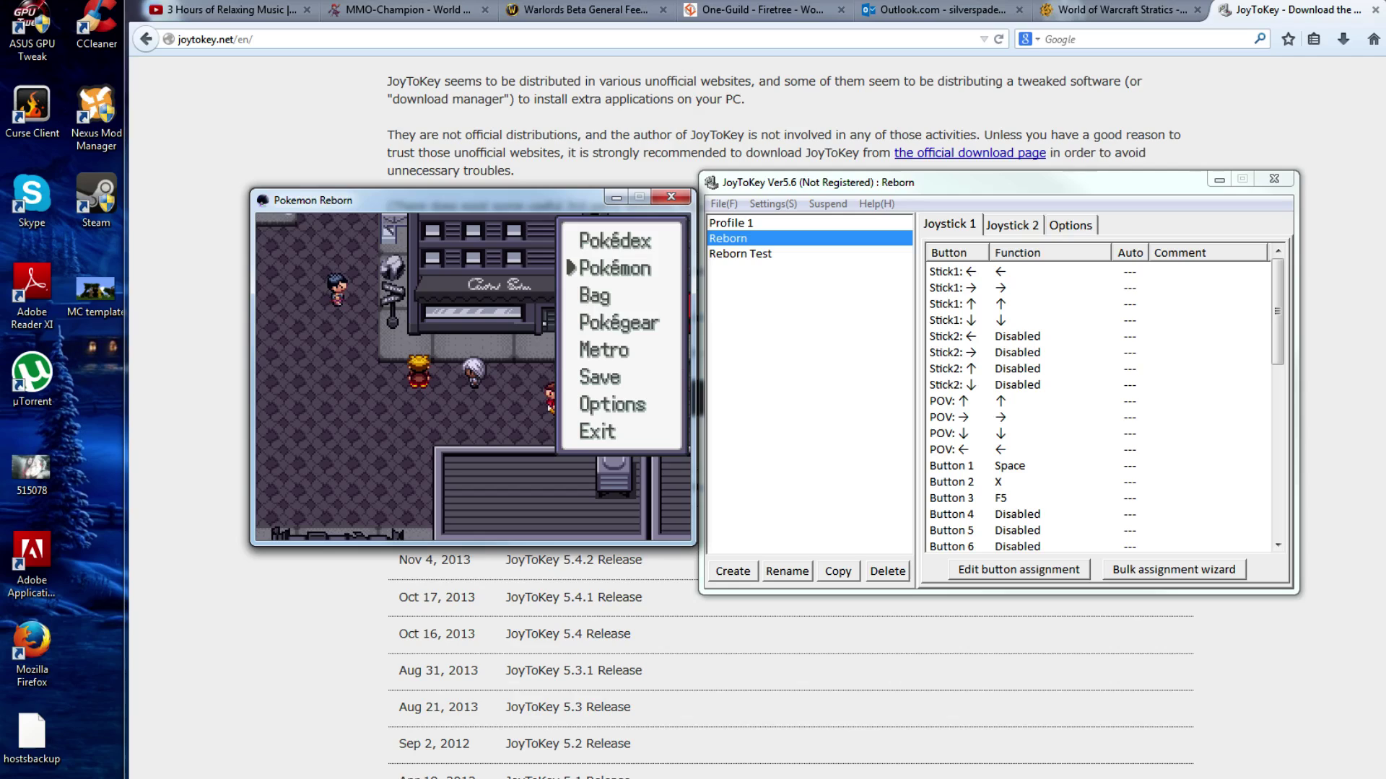
pyautogui.press('x')
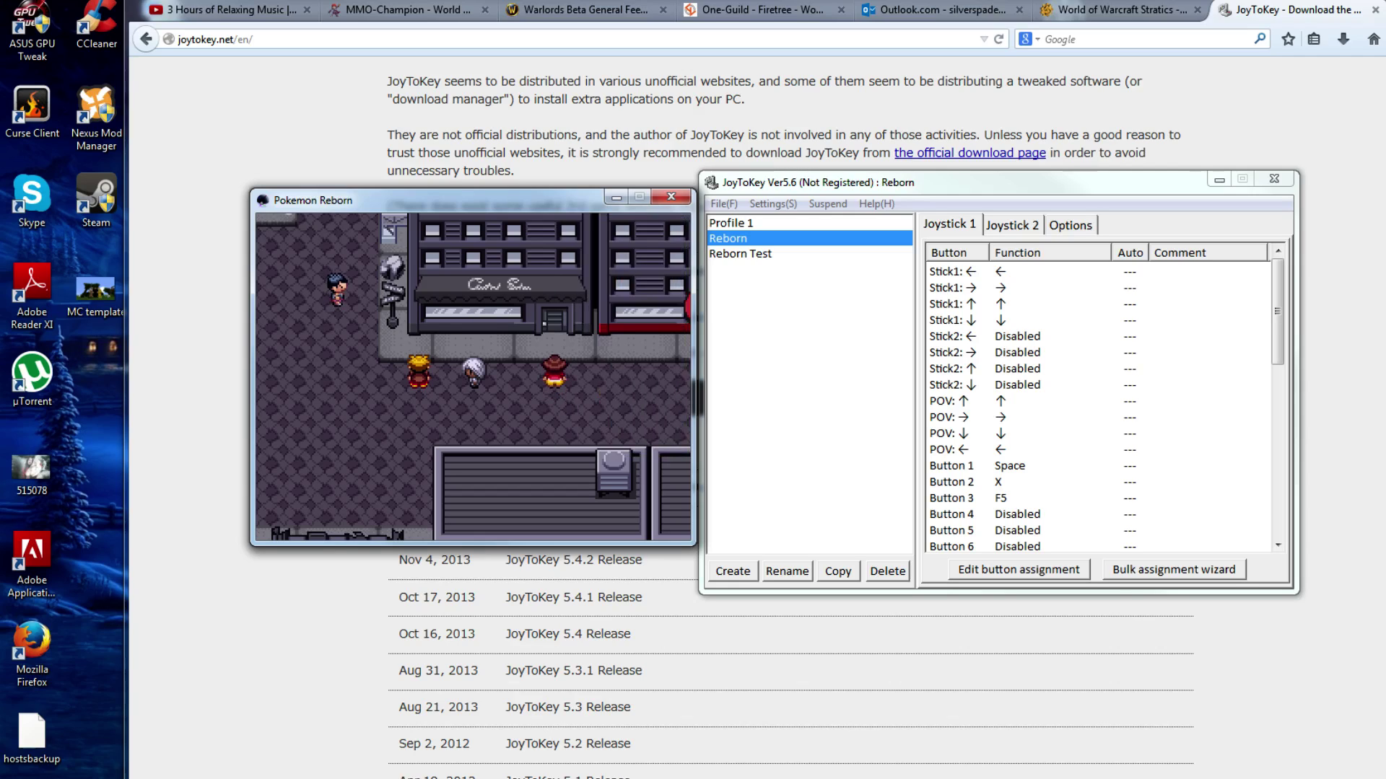